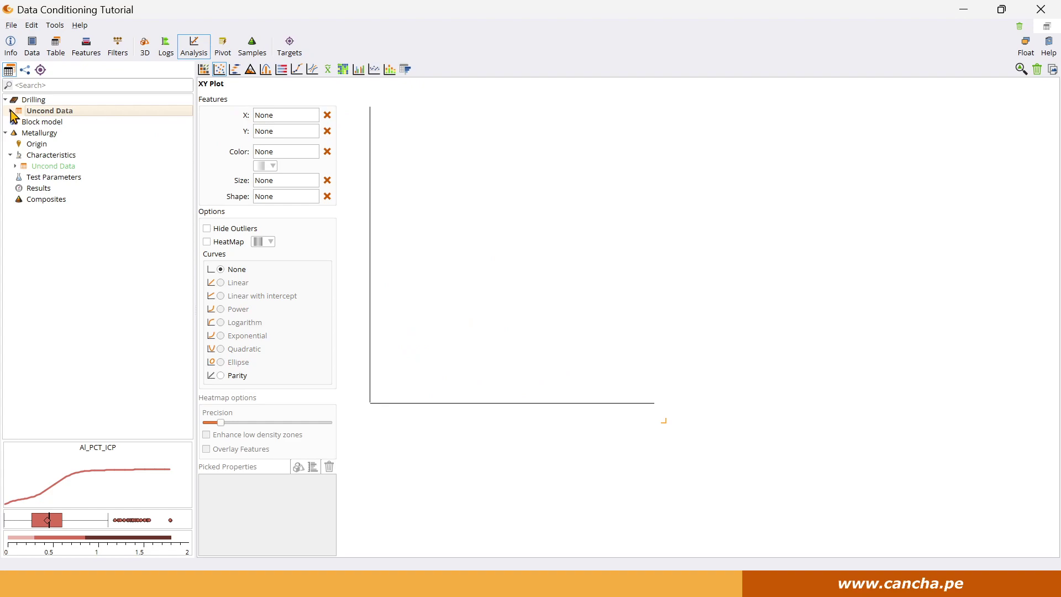
Try to assign the flagged Ag_PPM_CN feature of Uncond Data to the XY plot's Y axis.
{"action": "left_click_drag", "start_coordinate": [60, 154], "coordinate": [260, 131]}
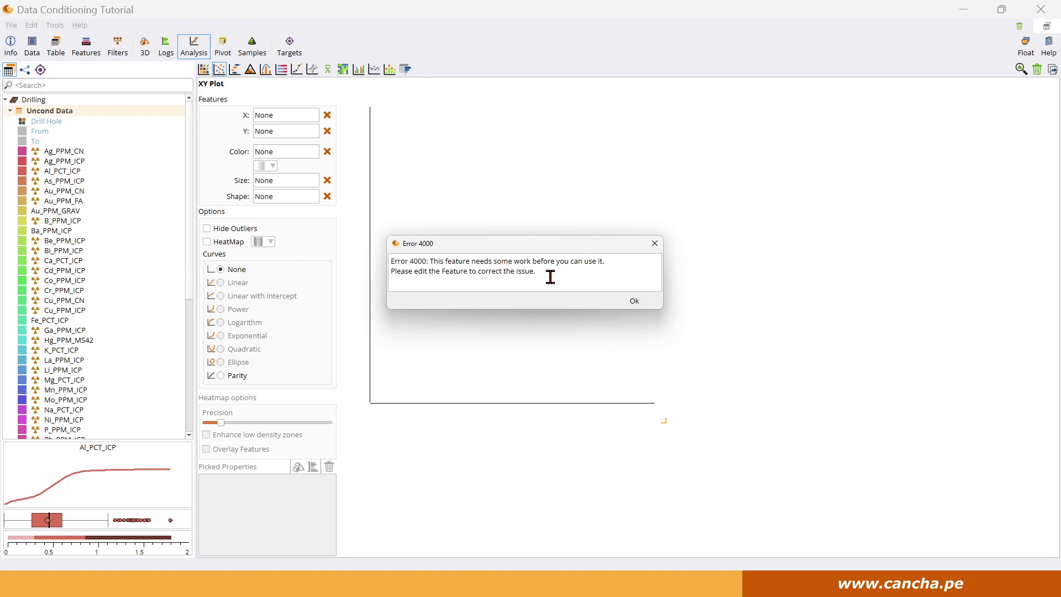
{"action": "left_click", "coordinate": [635, 301]}
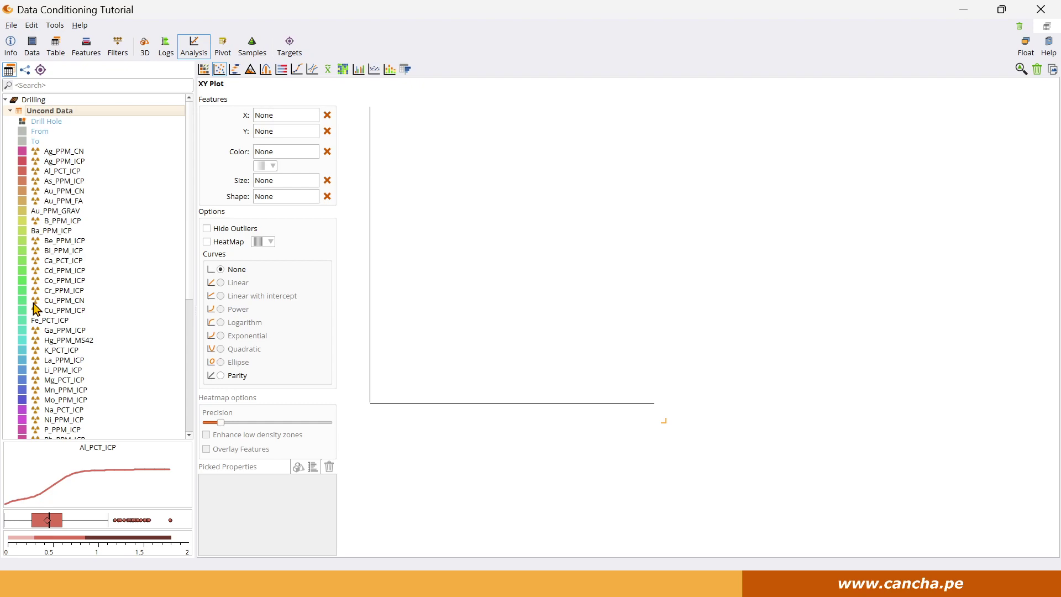
Start the Shave The Yak feature-cleaning tool and load the Uncond Data drilling table into it.
{"action": "left_click", "coordinate": [87, 47]}
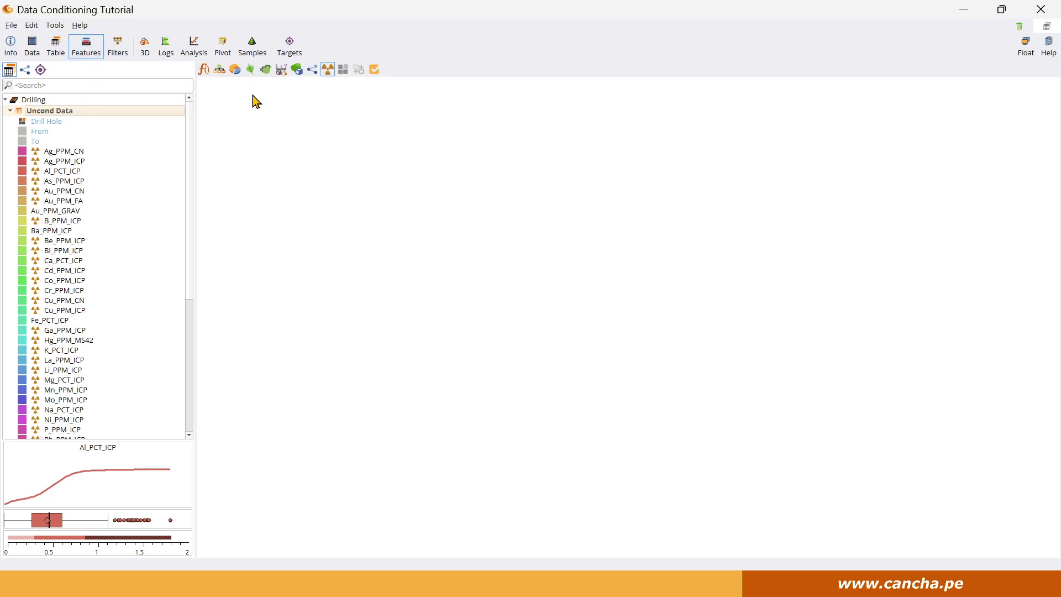
{"action": "left_click", "coordinate": [330, 73]}
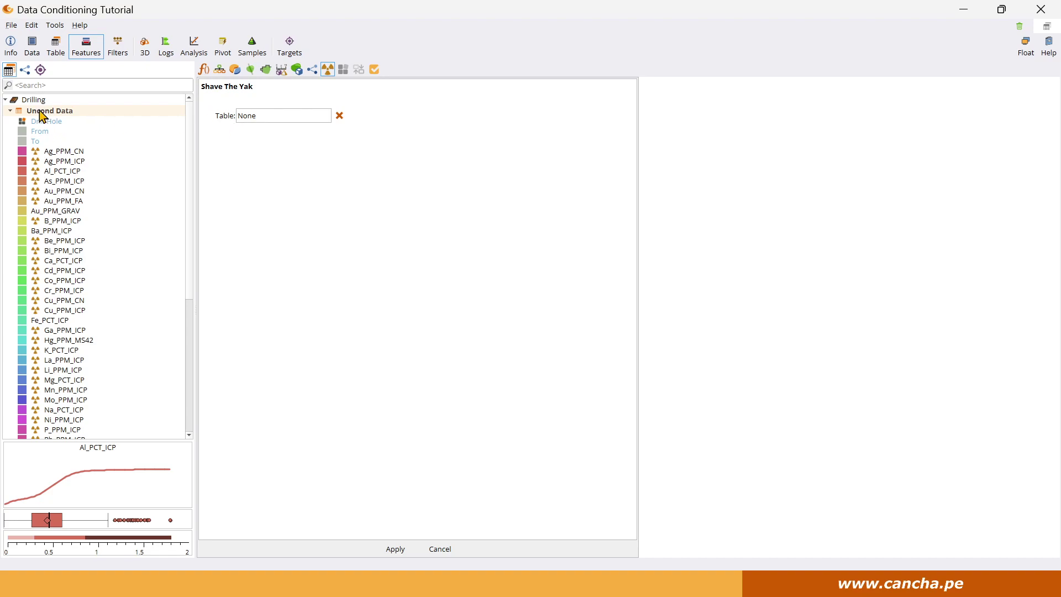
{"action": "double_click", "coordinate": [42, 110]}
{"action": "left_click_drag", "start_coordinate": [38, 109], "coordinate": [254, 122]}
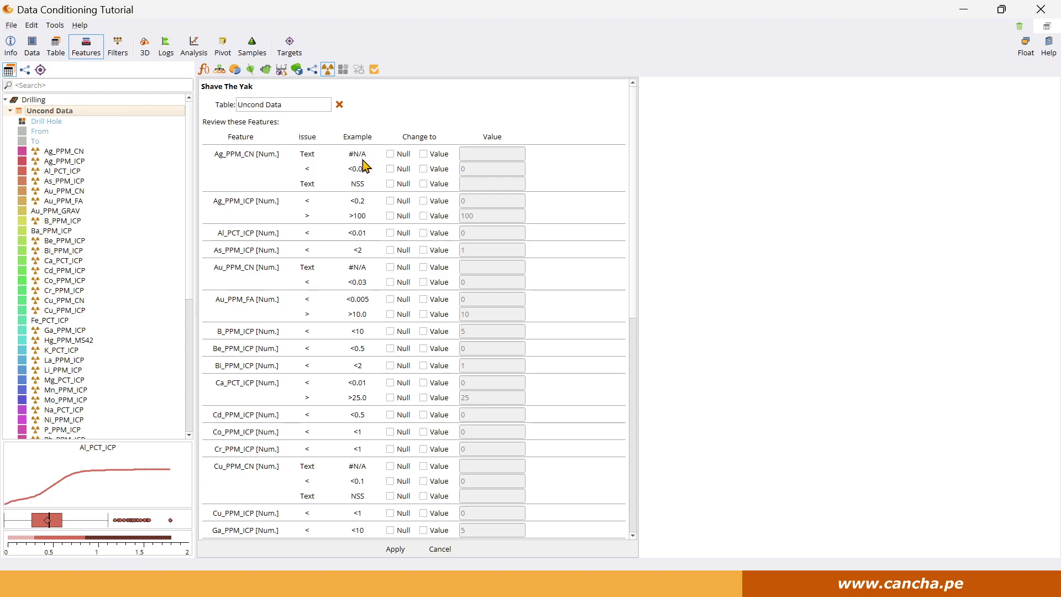
For Ag_PPM_CN, change #N/A and NSS to null and <0.03 to 0; for Ag_PPM_ICP, change <0.2 to 0 and >100 to 100.
{"action": "left_click", "coordinate": [395, 155]}
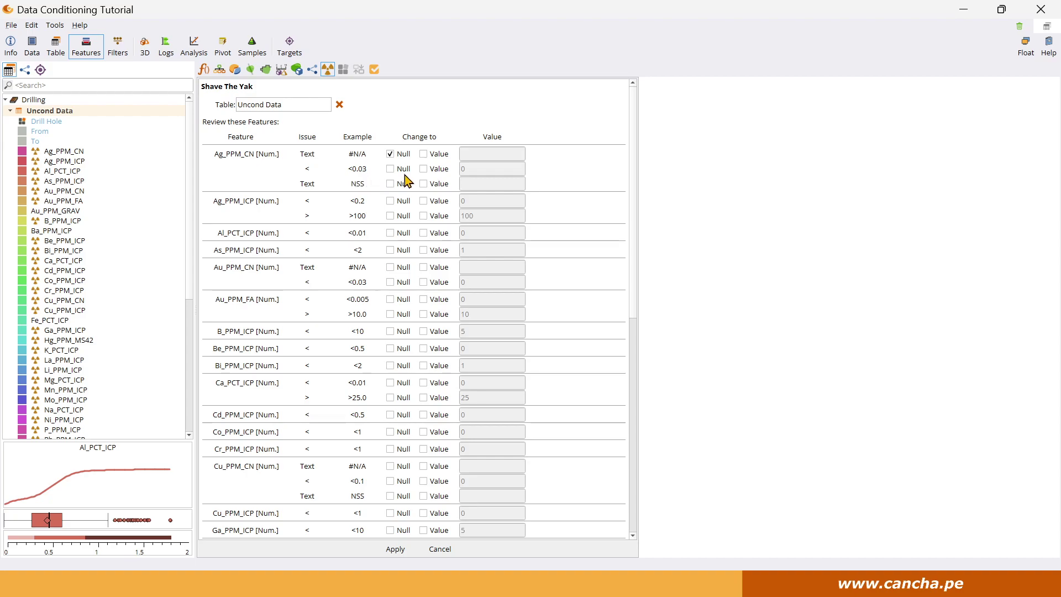
{"action": "left_click", "coordinate": [423, 169]}
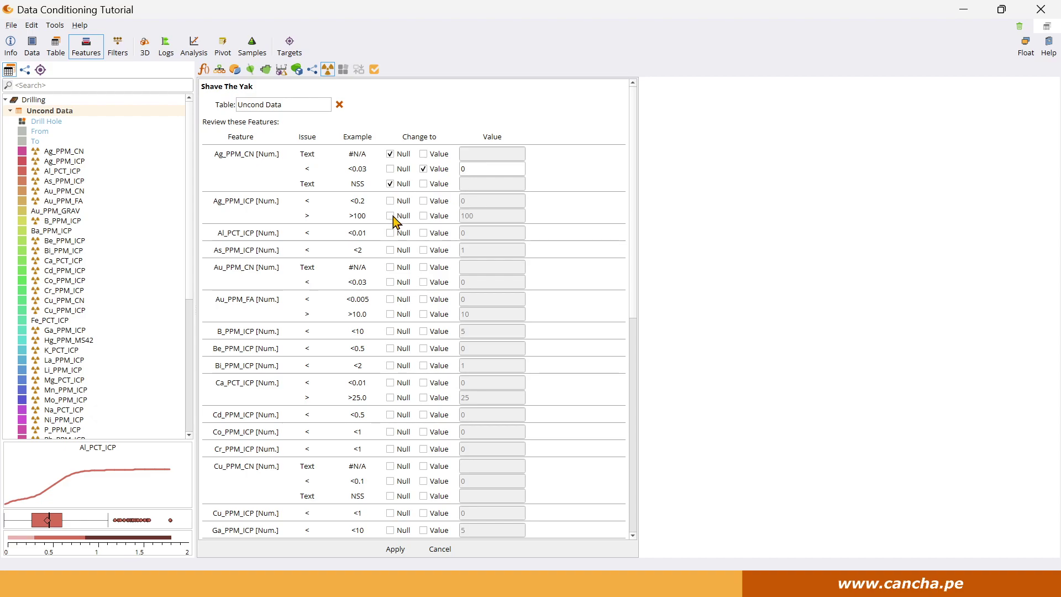
{"action": "left_click", "coordinate": [423, 201]}
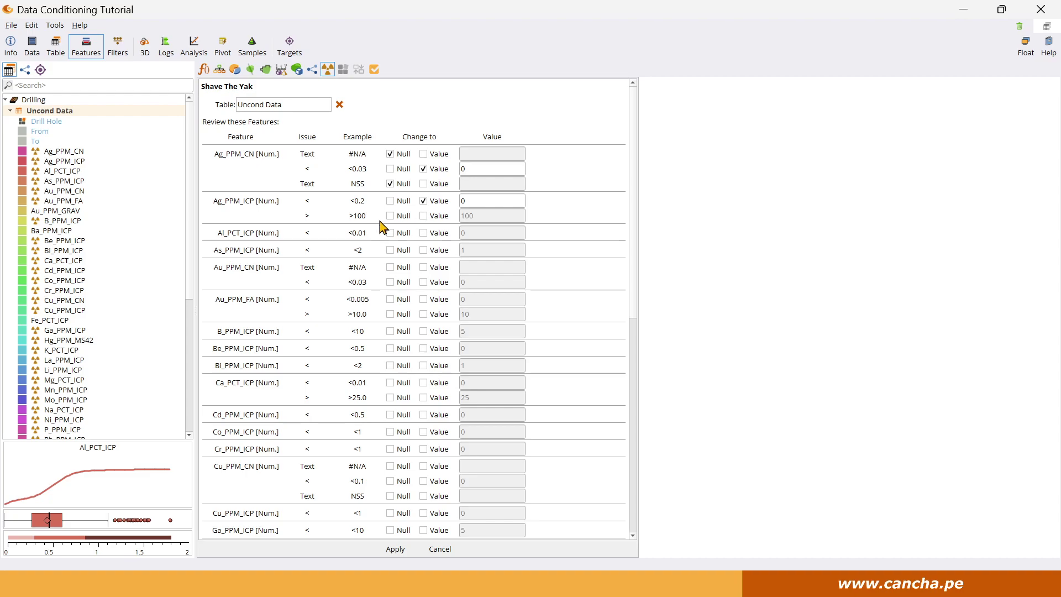
{"action": "left_click", "coordinate": [423, 216]}
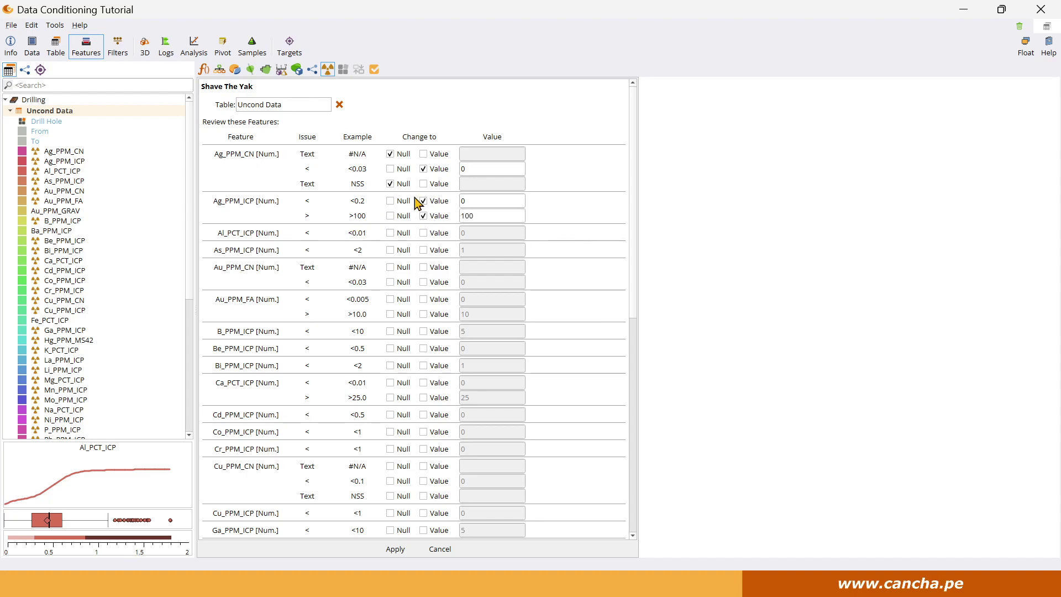
Replace Al <0.01 with 0, As <2 with 1, Au_PPM_CN #N/A with null and <0.03 with 0, Au_PPM_FA <0.005 with 0 and >10.0 with 10.
{"action": "left_click", "coordinate": [423, 233]}
{"action": "left_click", "coordinate": [422, 251]}
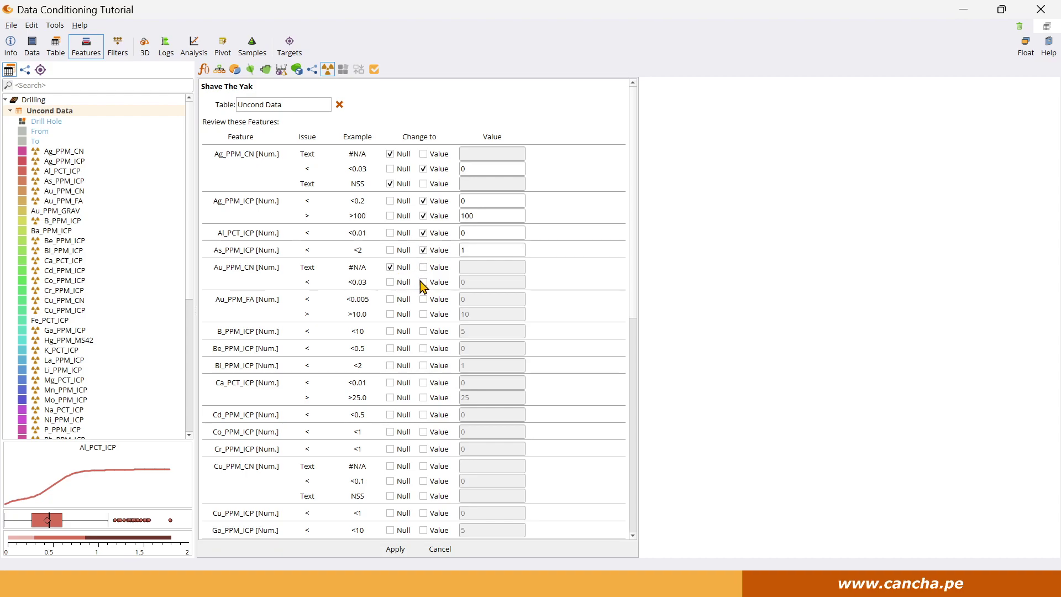
{"action": "left_click", "coordinate": [426, 283]}
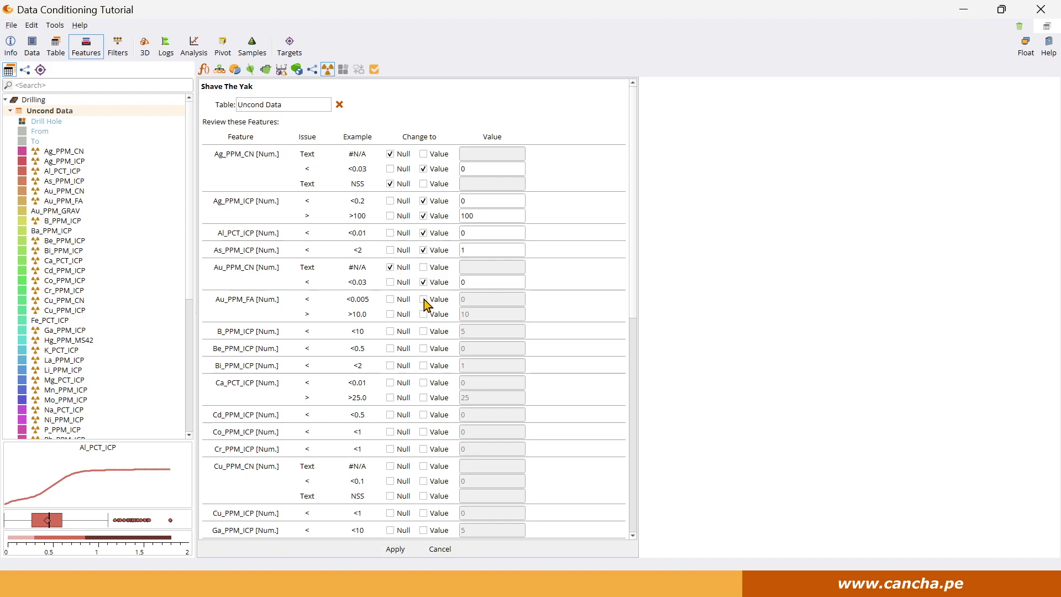
{"action": "left_click", "coordinate": [423, 298]}
{"action": "left_click", "coordinate": [422, 314]}
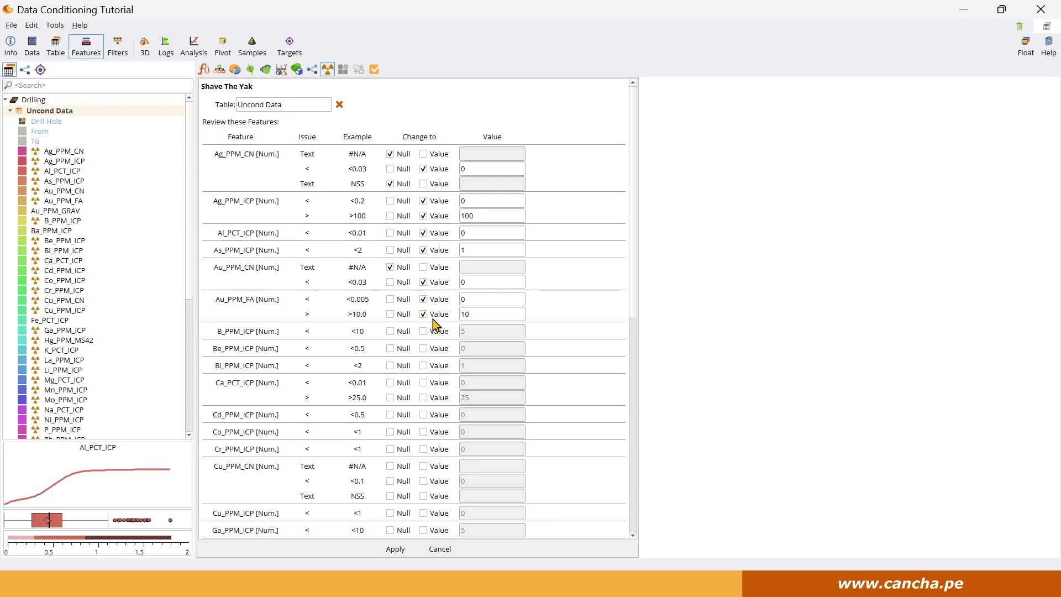
Replace B_PPM_ICP <10 with 5, Be_PPM_ICP <0.5 with 0, Bi_PPM_ICP <2 with 1, and Ca_PCT_ICP <0.01 with 0 and >25.0 with 25.
{"action": "left_click", "coordinate": [424, 332]}
{"action": "left_click", "coordinate": [424, 349]}
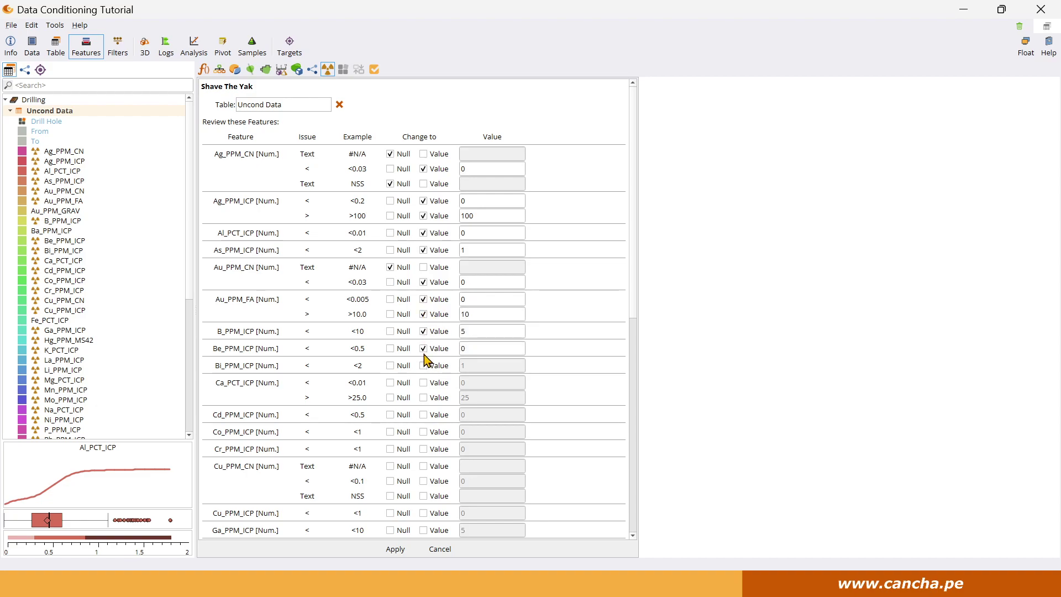
{"action": "left_click", "coordinate": [424, 366]}
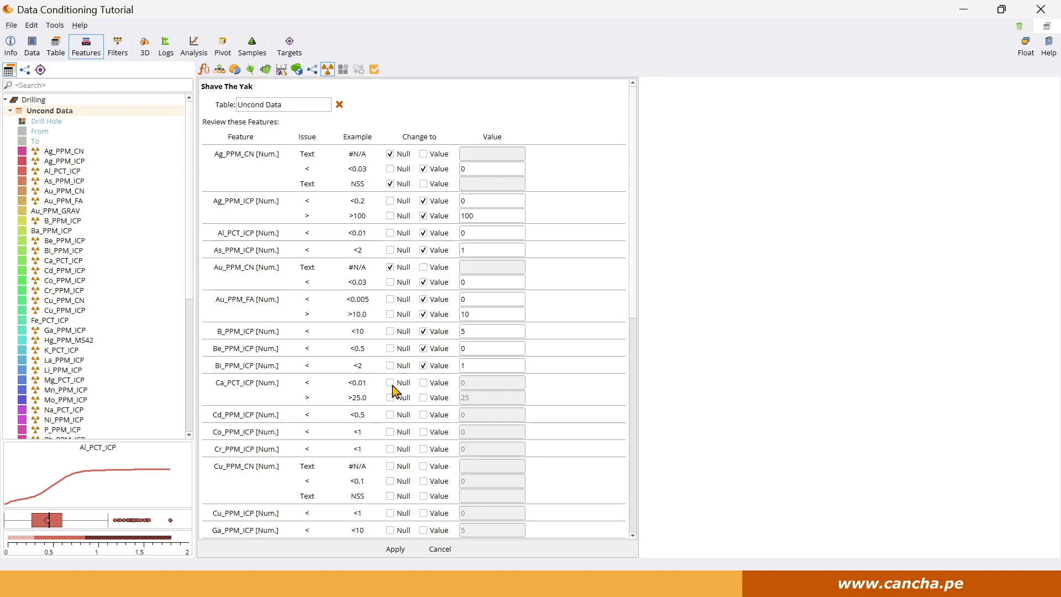
{"action": "left_click", "coordinate": [424, 382]}
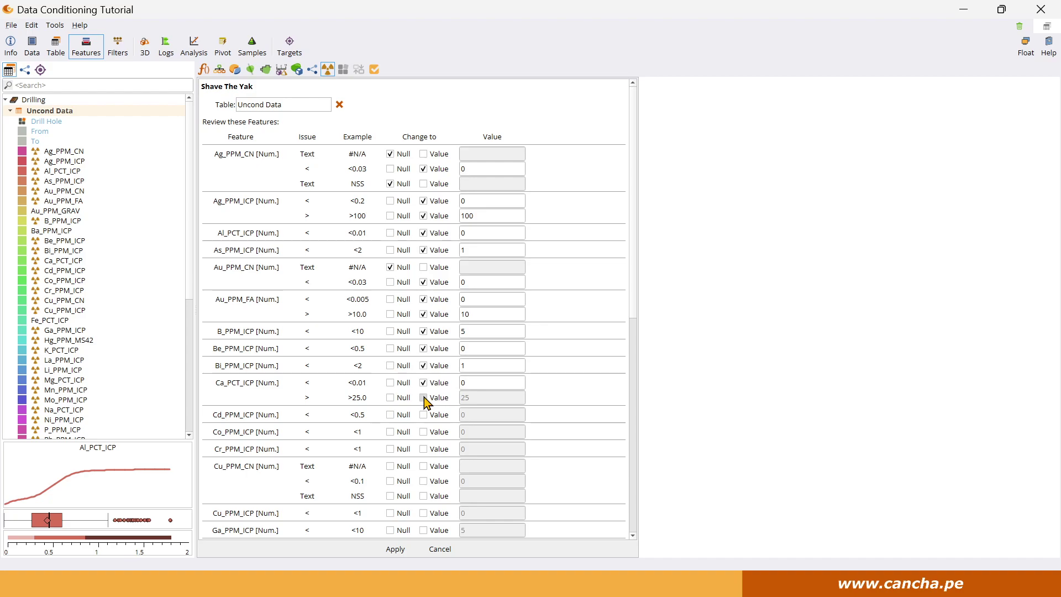
{"action": "left_click", "coordinate": [423, 397]}
Replace below-detection Cd, Co, Cr and Cu_PPM_CN entries with 0, and change Cu_PPM_CN's #N/A and NSS texts to null.
{"action": "left_click", "coordinate": [424, 415]}
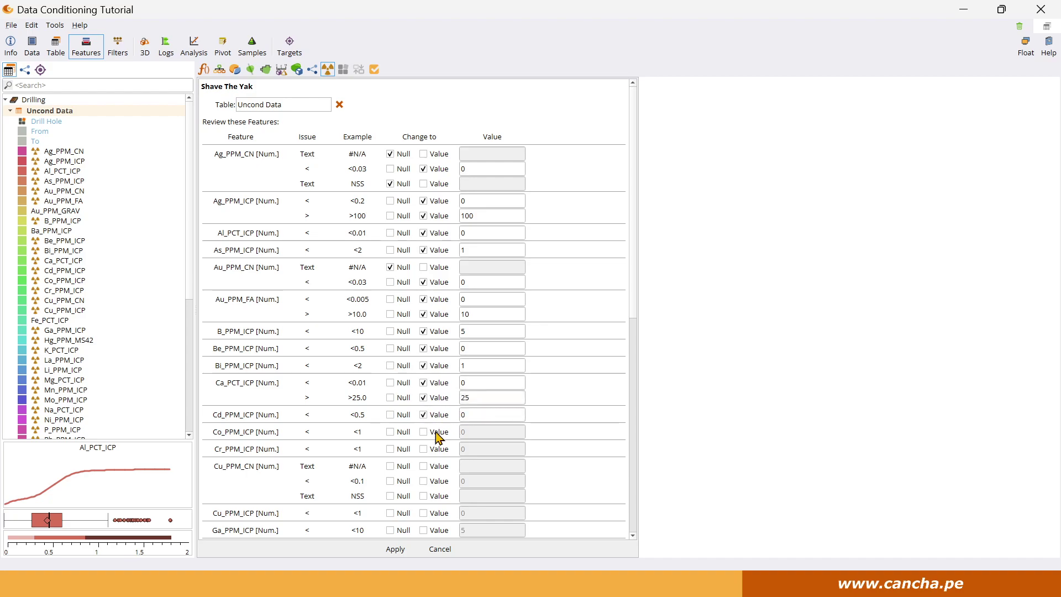
{"action": "left_click", "coordinate": [424, 432]}
{"action": "left_click", "coordinate": [423, 449]}
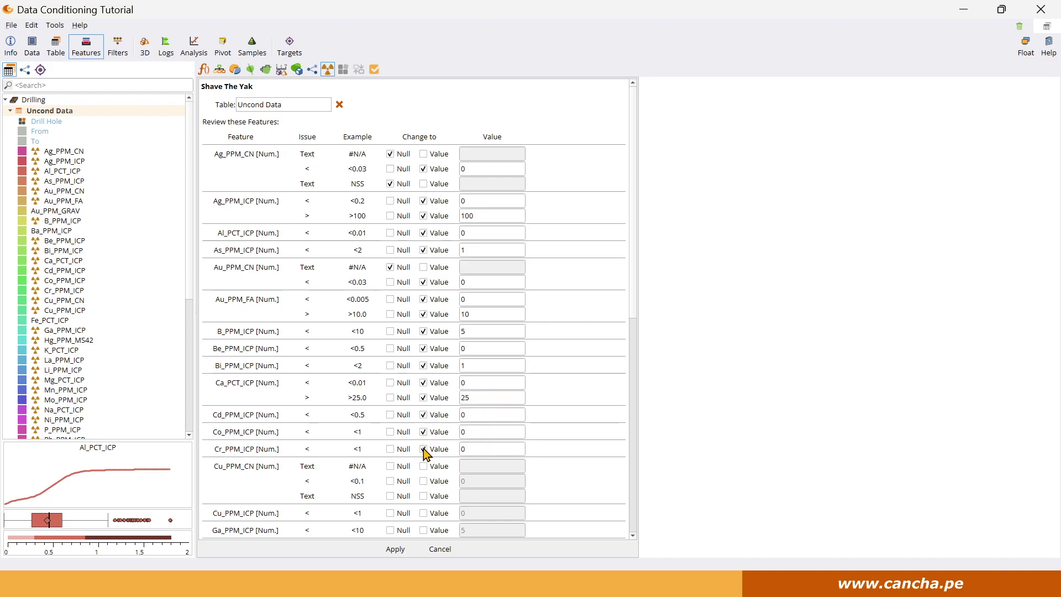
{"action": "left_click", "coordinate": [390, 466]}
{"action": "left_click", "coordinate": [390, 496]}
{"action": "left_click", "coordinate": [424, 480]}
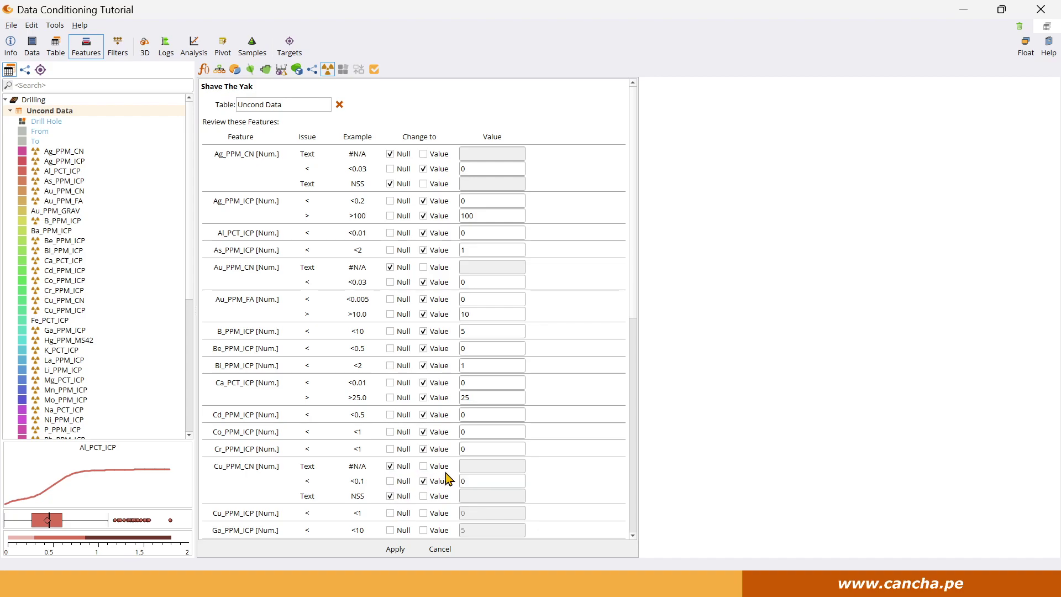
Replace the below-detection entries of Cu_PPM_ICP, Hg_PPM_MS42 and K_PCT_ICP with 0, and those of Ga_PPM_ICP with 5.
{"action": "scroll", "coordinate": [439, 481], "scroll_direction": "down", "scroll_amount": 3}
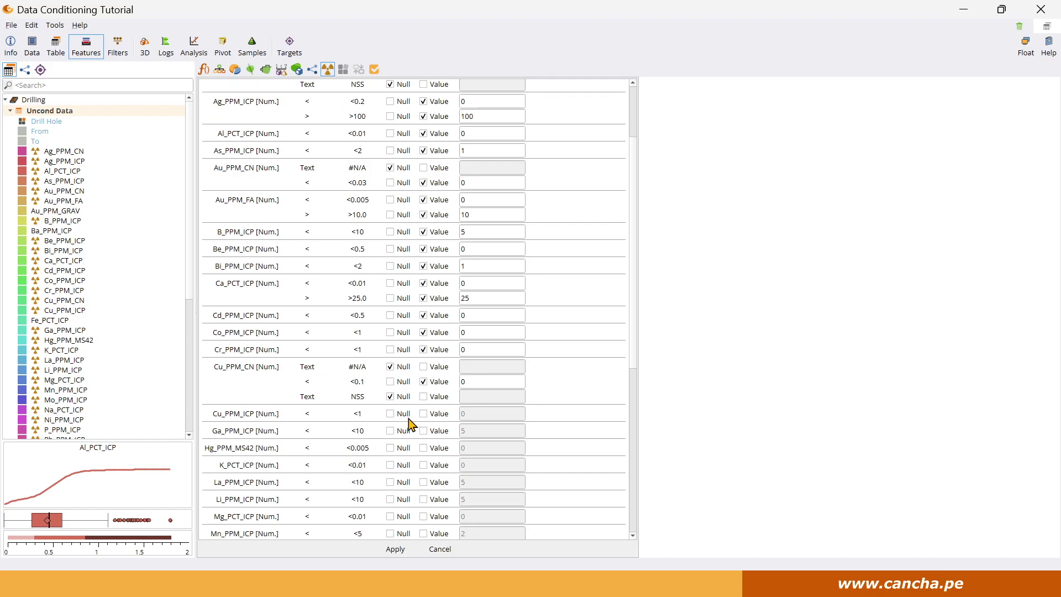
{"action": "left_click", "coordinate": [422, 413]}
{"action": "left_click", "coordinate": [423, 430]}
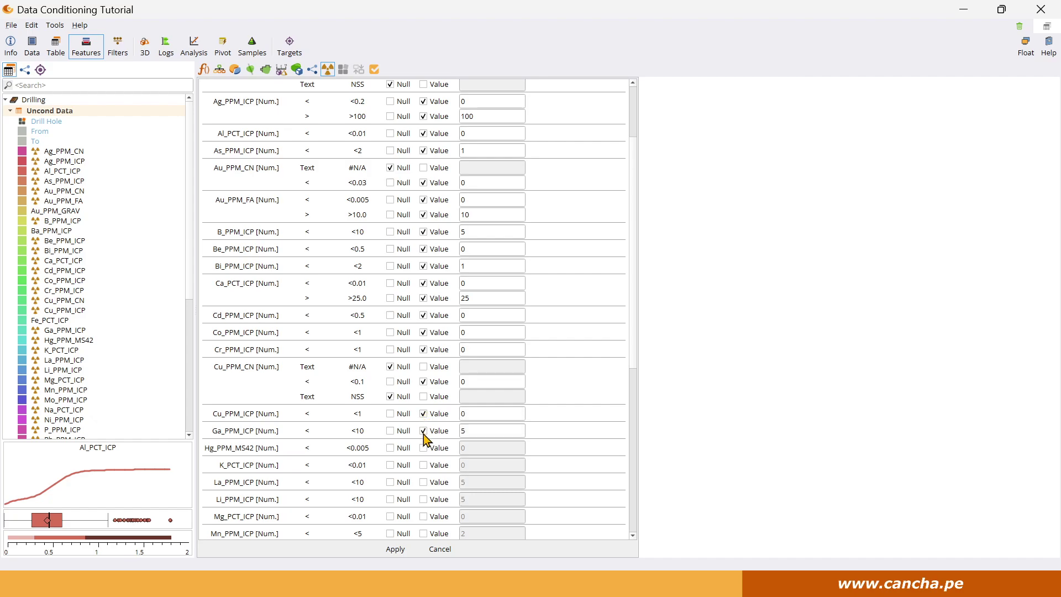
{"action": "left_click", "coordinate": [423, 448]}
{"action": "left_click", "coordinate": [423, 465]}
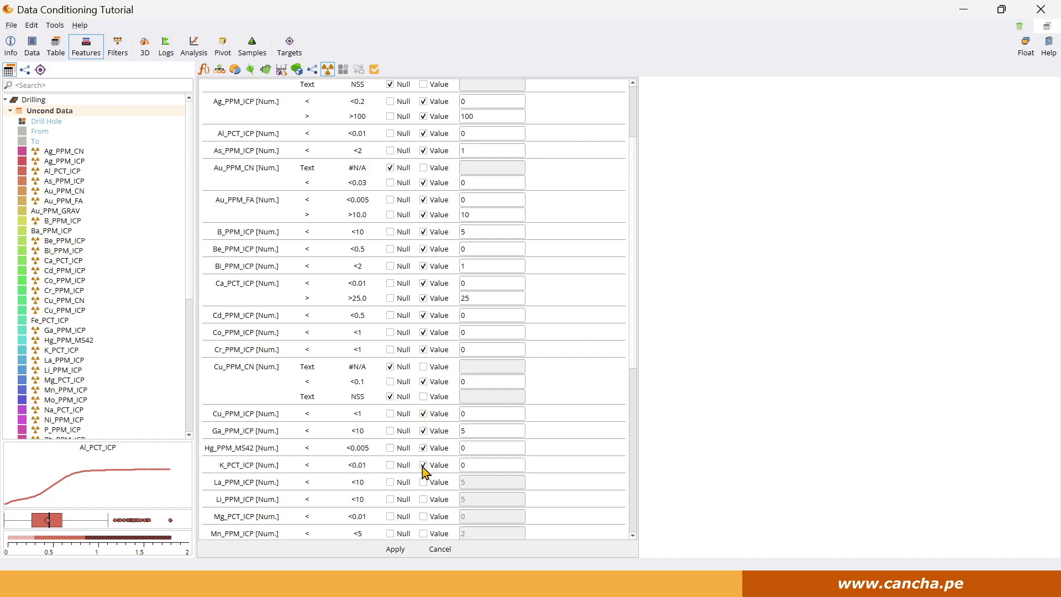
Replace La_PPM_ICP and Li_PPM_ICP <10 with 5, Mg_PCT_ICP <0.01 with 0, and Mn_PPM_ICP <5 with 2.
{"action": "left_click", "coordinate": [423, 482]}
{"action": "left_click", "coordinate": [423, 499]}
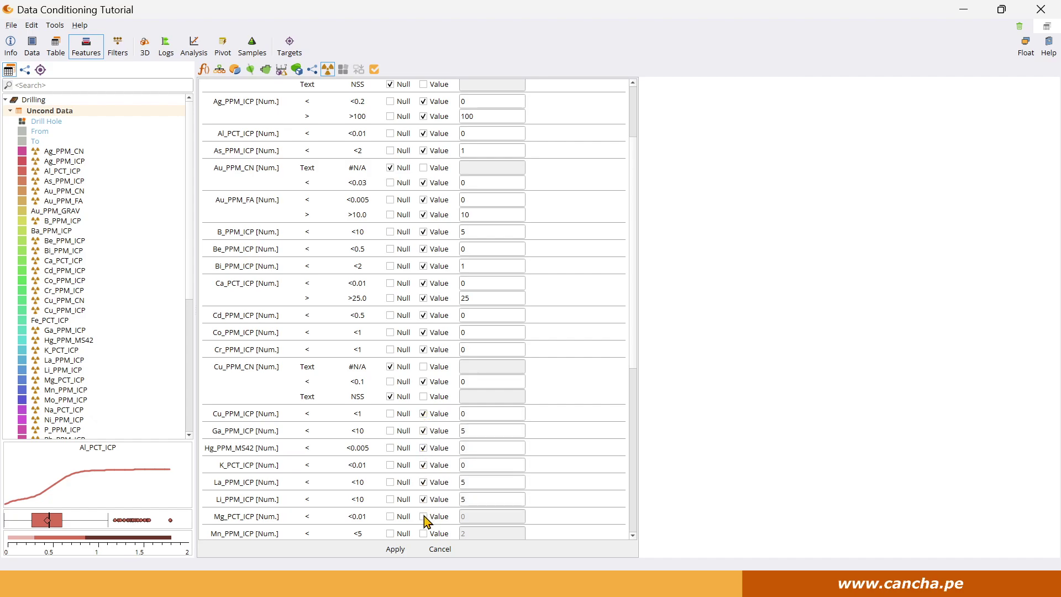
{"action": "left_click", "coordinate": [423, 516]}
{"action": "left_click", "coordinate": [423, 533]}
Replace below-detection Mo, Na and Ni entries with 0, P with 5 and Pb with 1, and S_PCT_ICP <0.01 with 0 and >10.0 with 10.
{"action": "scroll", "coordinate": [431, 497], "scroll_direction": "down", "scroll_amount": 3}
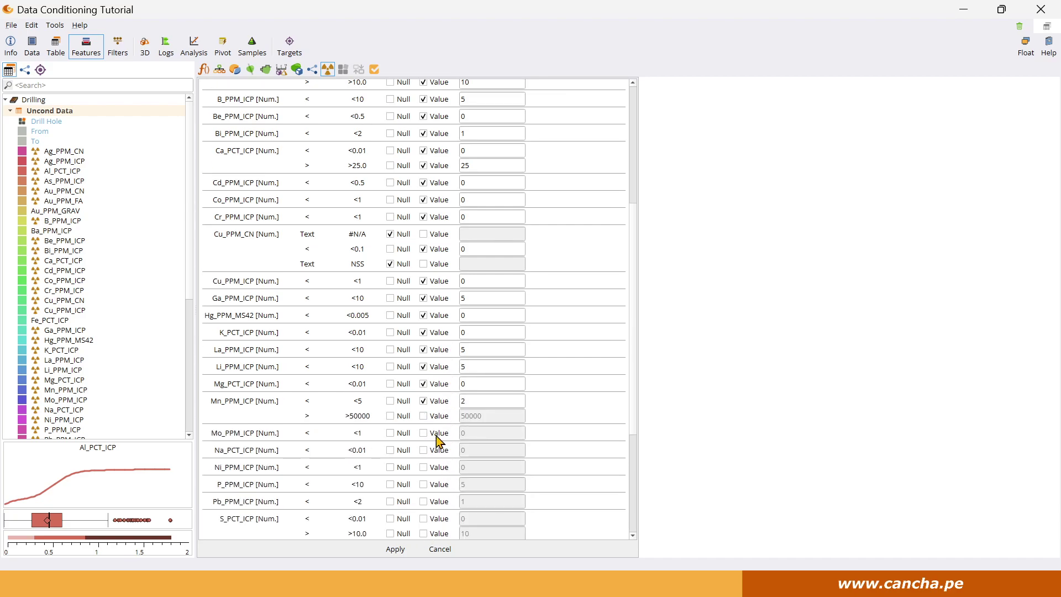
{"action": "left_click", "coordinate": [423, 433]}
{"action": "left_click", "coordinate": [423, 450]}
{"action": "left_click", "coordinate": [423, 467]}
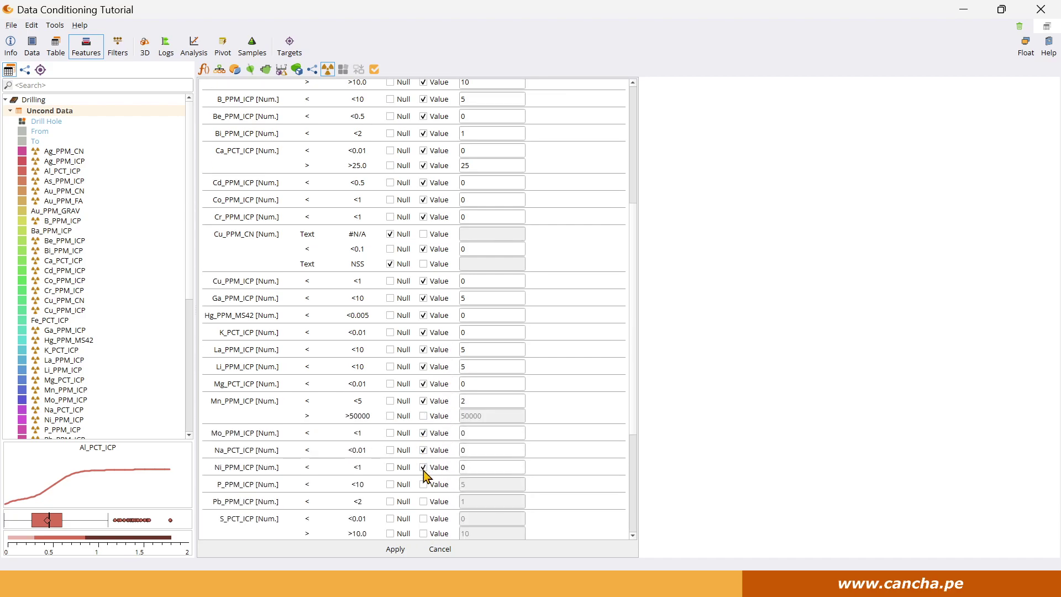
{"action": "left_click", "coordinate": [423, 485]}
{"action": "left_click", "coordinate": [423, 502]}
{"action": "left_click", "coordinate": [423, 518]}
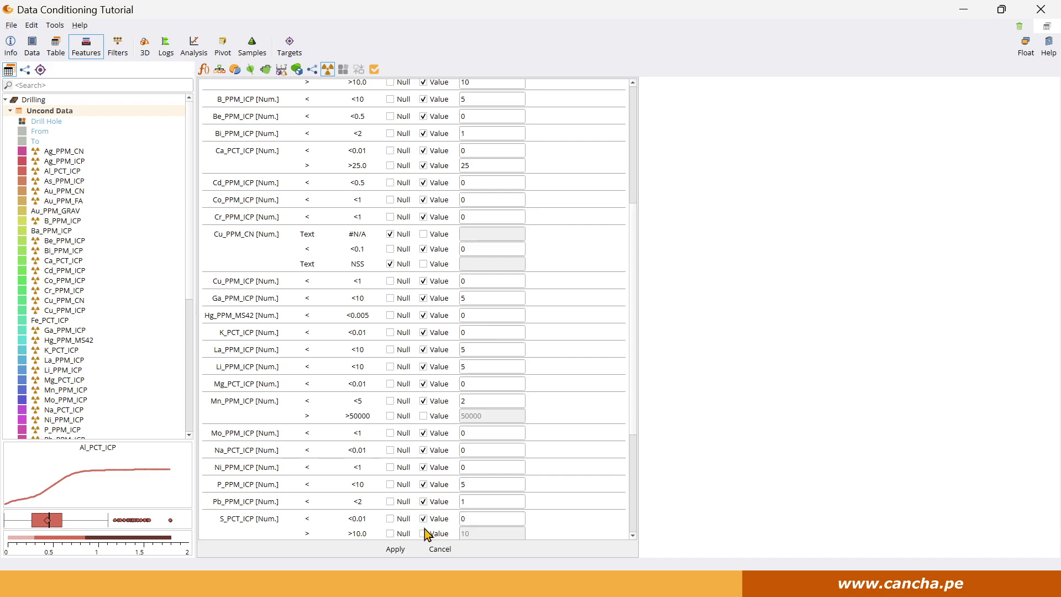
{"action": "left_click", "coordinate": [423, 533]}
Replace Sb_PPM_ICP <2 with 1 and >10000 with 10000, and below-detection Sc and Ti with 0, Se with 5 and Th with 10.
{"action": "scroll", "coordinate": [441, 492], "scroll_direction": "down", "scroll_amount": 4}
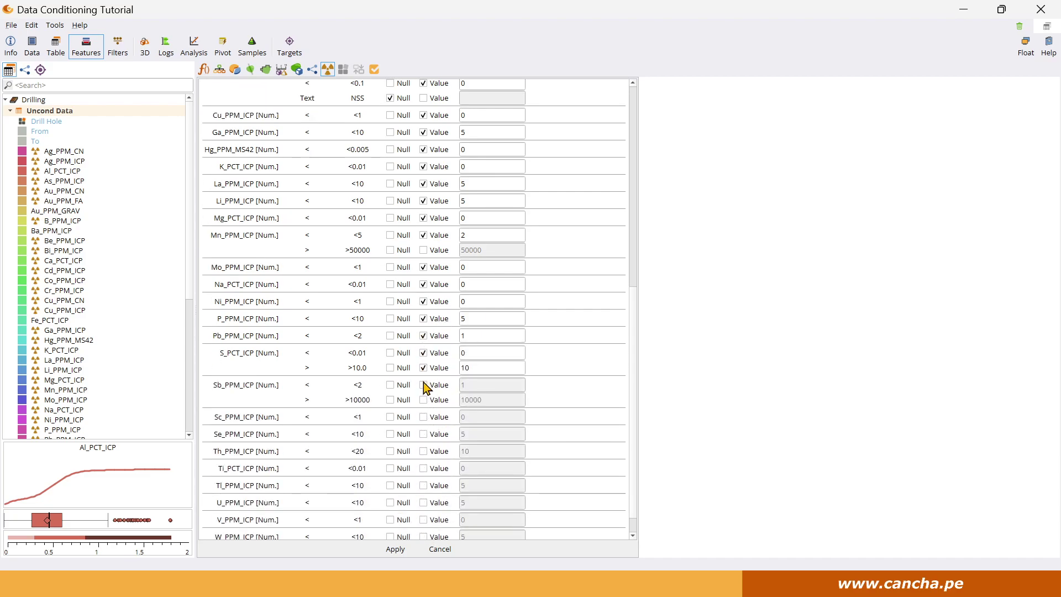
{"action": "left_click", "coordinate": [423, 385]}
{"action": "left_click", "coordinate": [423, 400]}
{"action": "left_click", "coordinate": [423, 418]}
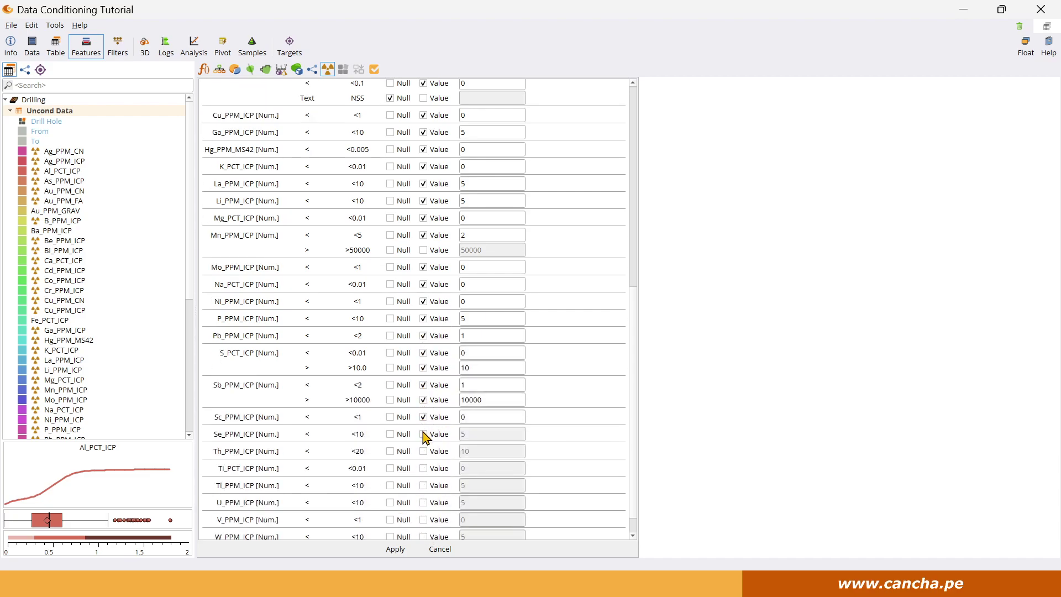
{"action": "left_click", "coordinate": [423, 435]}
{"action": "left_click", "coordinate": [423, 451]}
{"action": "left_click", "coordinate": [423, 469]}
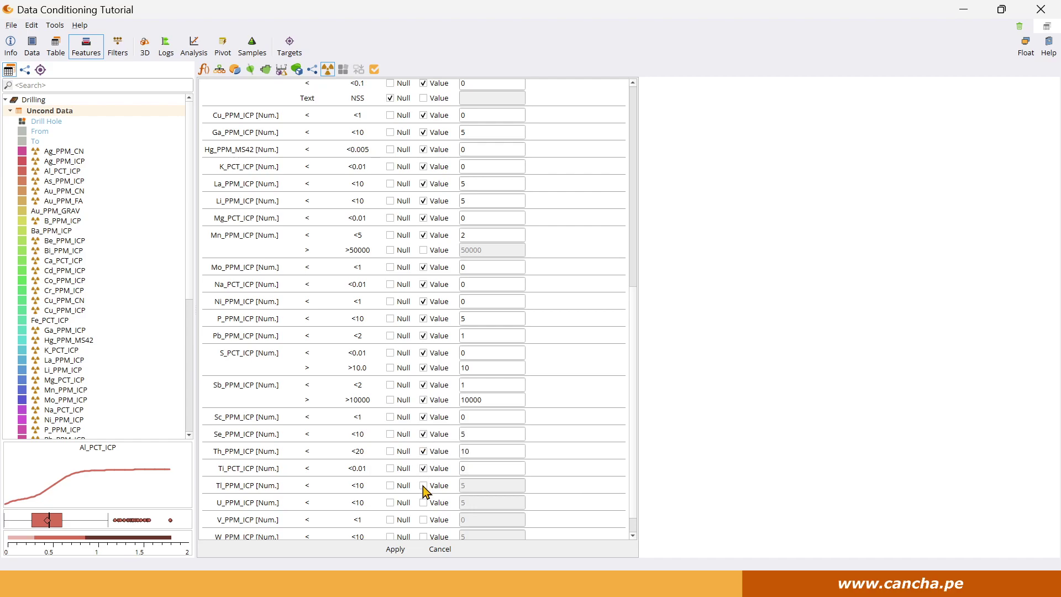
Replace below-detection Tl, U and W entries with 5, V with 0 and Zn with 1, and apply all the replacements to Uncond Data.
{"action": "left_click", "coordinate": [423, 486]}
{"action": "left_click", "coordinate": [423, 503]}
{"action": "left_click", "coordinate": [423, 520]}
{"action": "scroll", "coordinate": [425, 531], "scroll_direction": "down", "scroll_amount": 1}
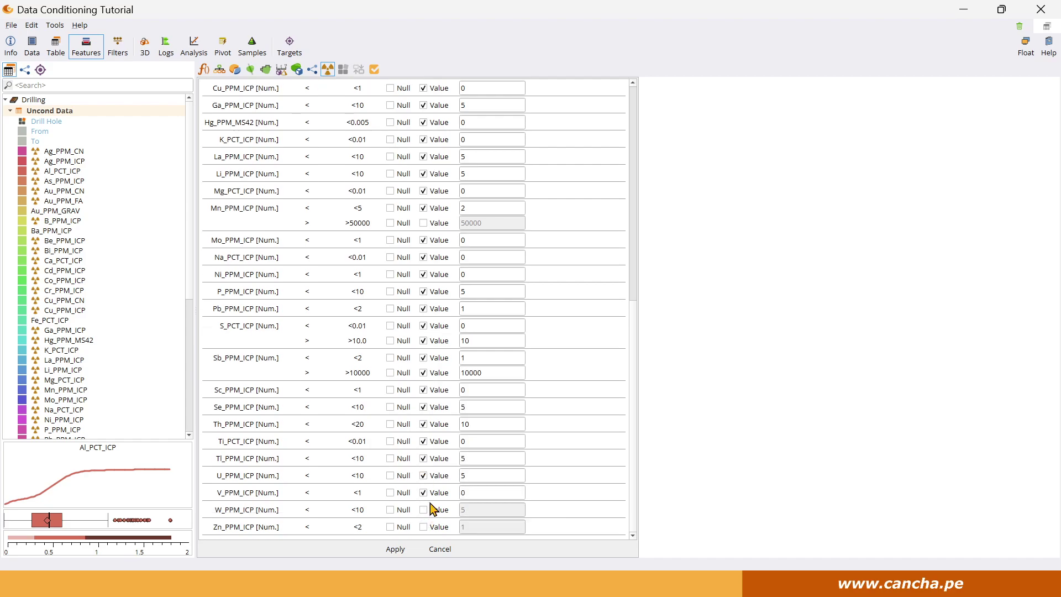
{"action": "left_click", "coordinate": [424, 509]}
{"action": "left_click", "coordinate": [424, 526]}
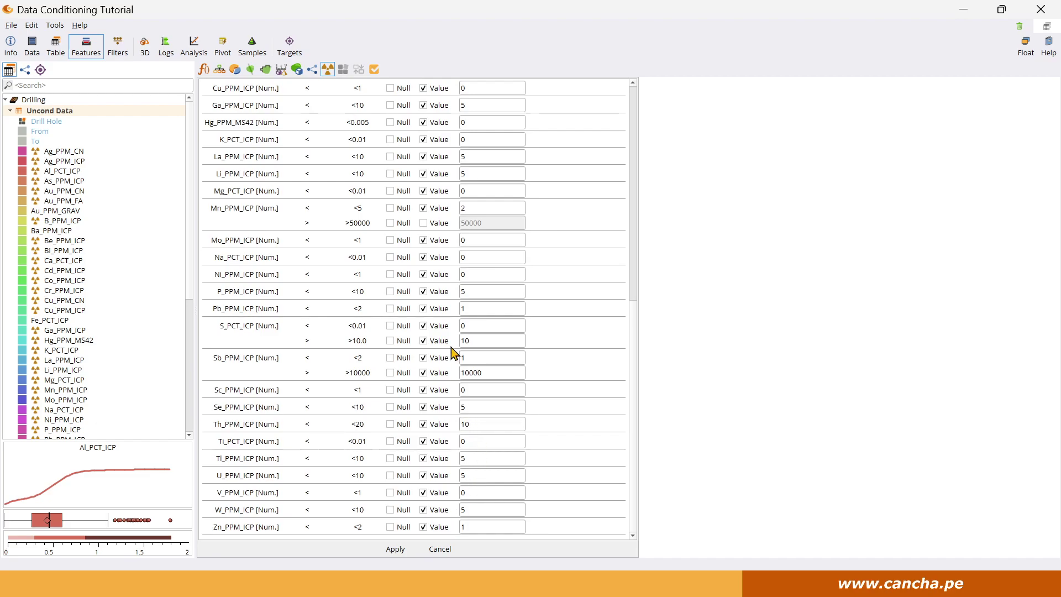
{"action": "scroll", "coordinate": [434, 394], "scroll_direction": "up", "scroll_amount": 3}
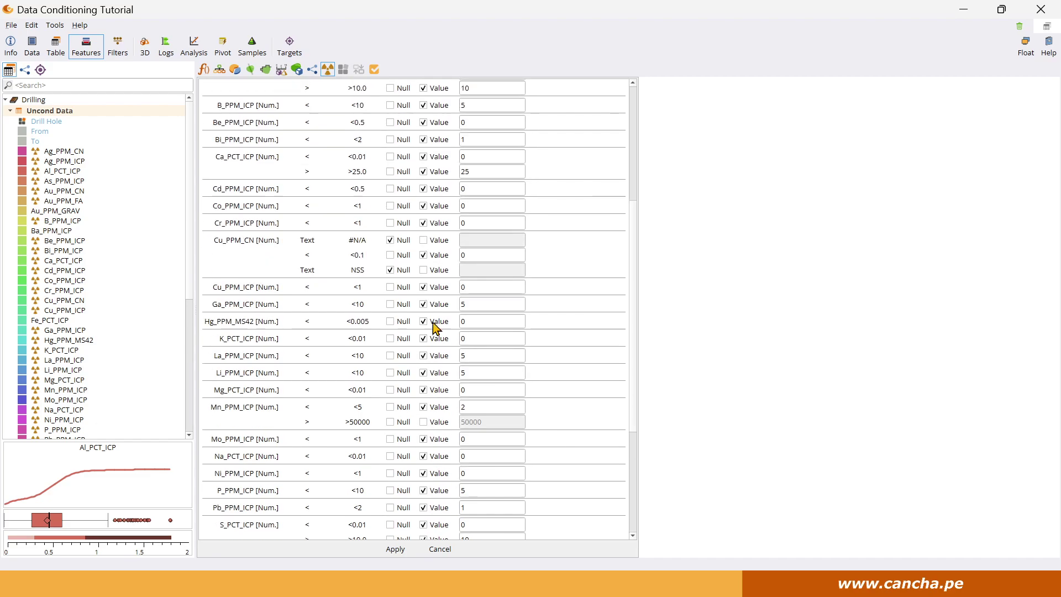
{"action": "left_click", "coordinate": [431, 549]}
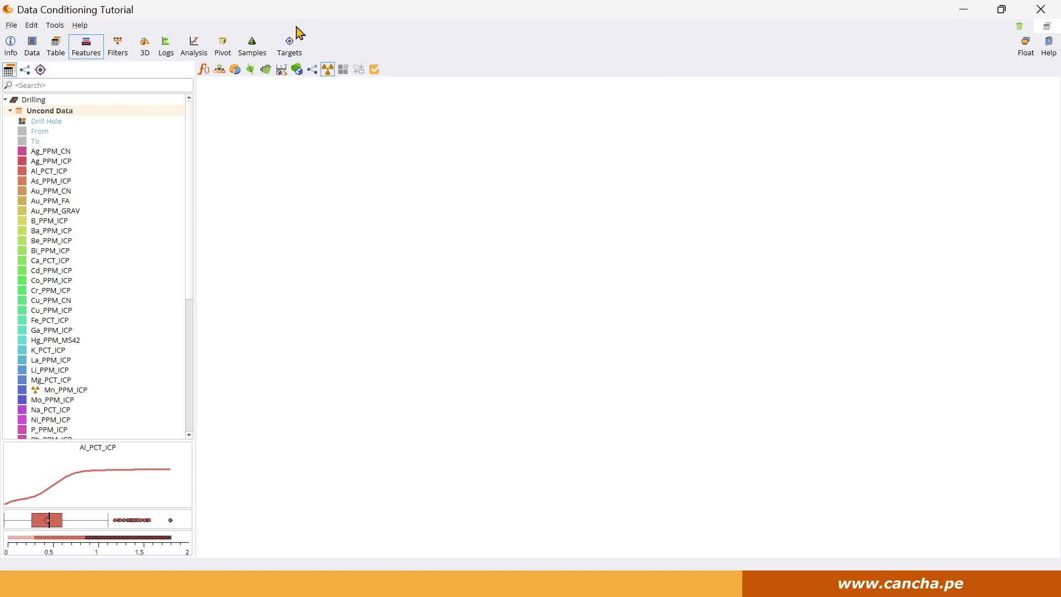
Create an XY plot with Au_PPM_CN on the X axis and Al_PCT_ICP on the Y axis.
{"action": "left_click", "coordinate": [193, 47]}
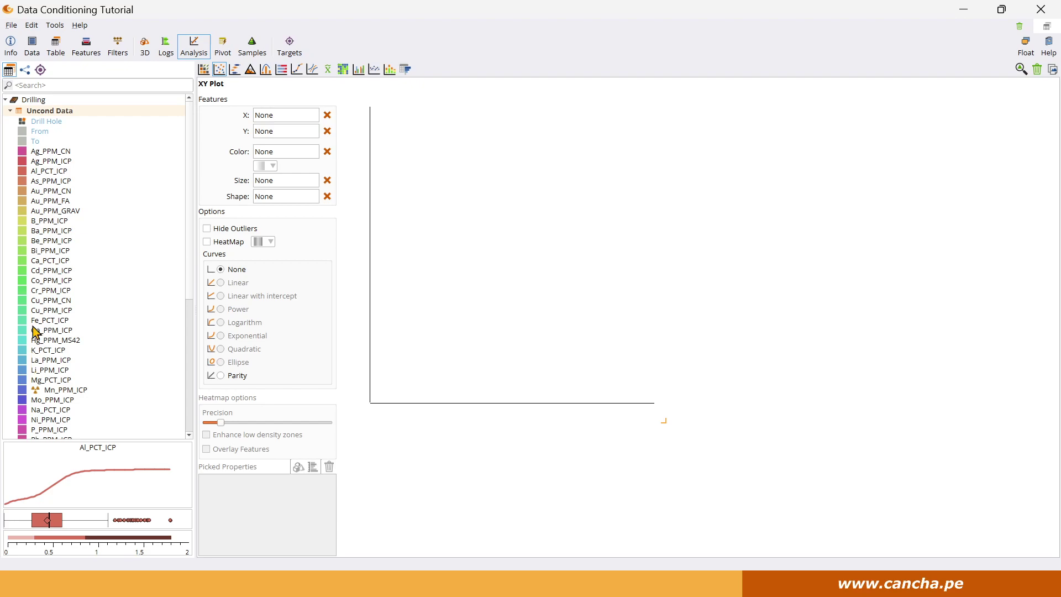
{"action": "left_click_drag", "start_coordinate": [49, 192], "coordinate": [273, 117]}
{"action": "left_click_drag", "start_coordinate": [53, 171], "coordinate": [280, 134]}
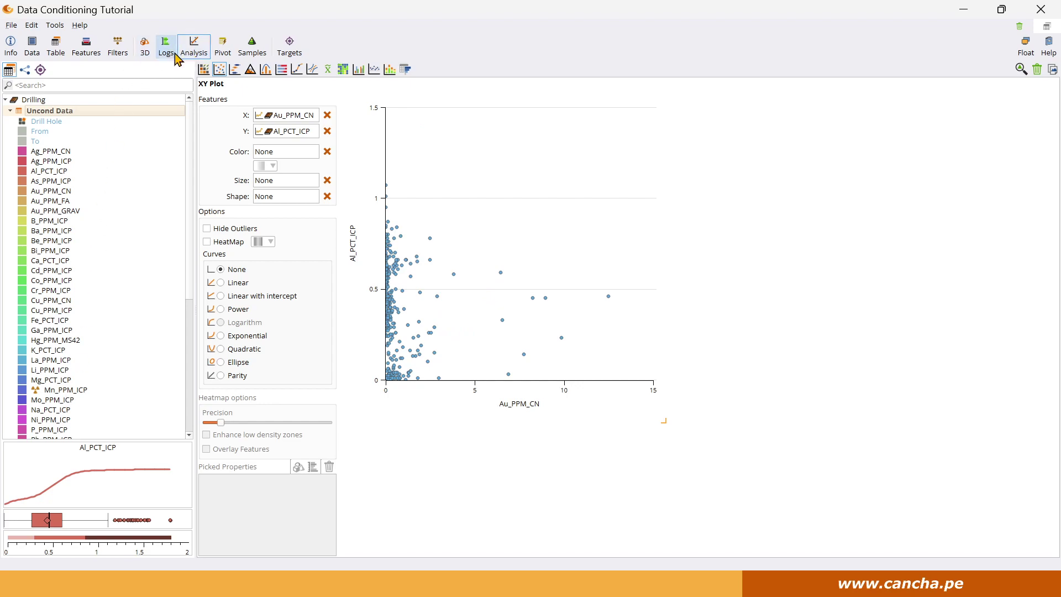
Run Shave The Yak on Uncond Data again and replace Mn_PPM_ICP >50000 with the value 50000.
{"action": "left_click", "coordinate": [86, 47]}
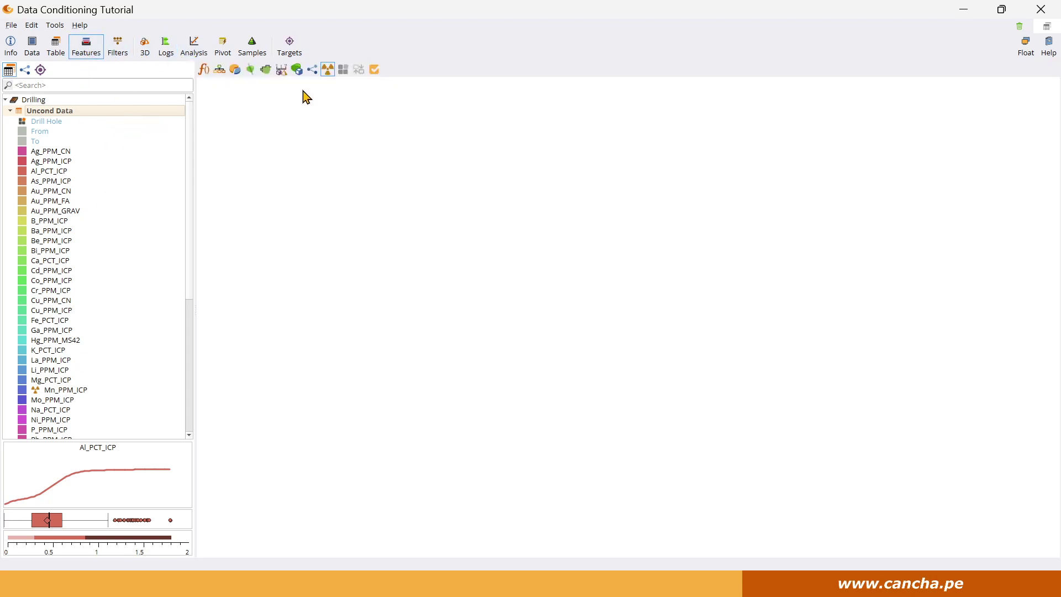
{"action": "left_click", "coordinate": [328, 71]}
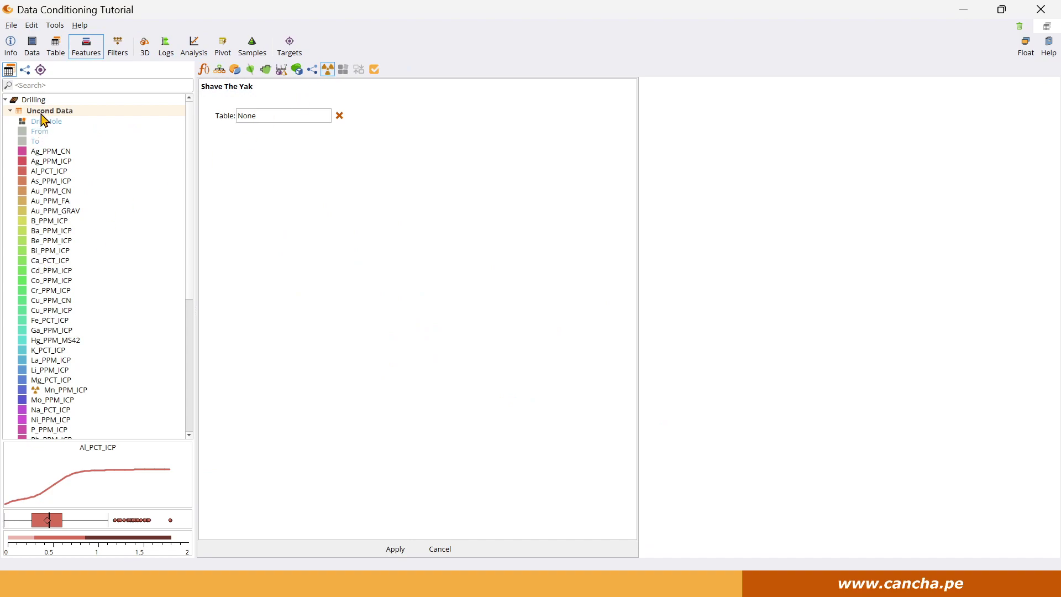
{"action": "left_click_drag", "start_coordinate": [47, 111], "coordinate": [267, 113]}
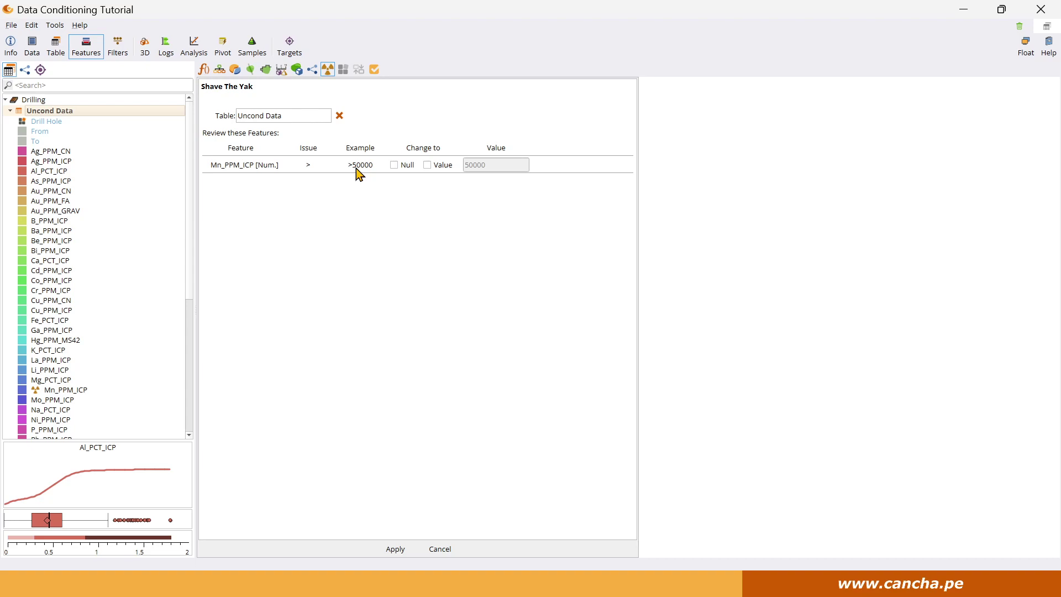
{"action": "left_click", "coordinate": [427, 165]}
{"action": "left_click", "coordinate": [405, 550]}
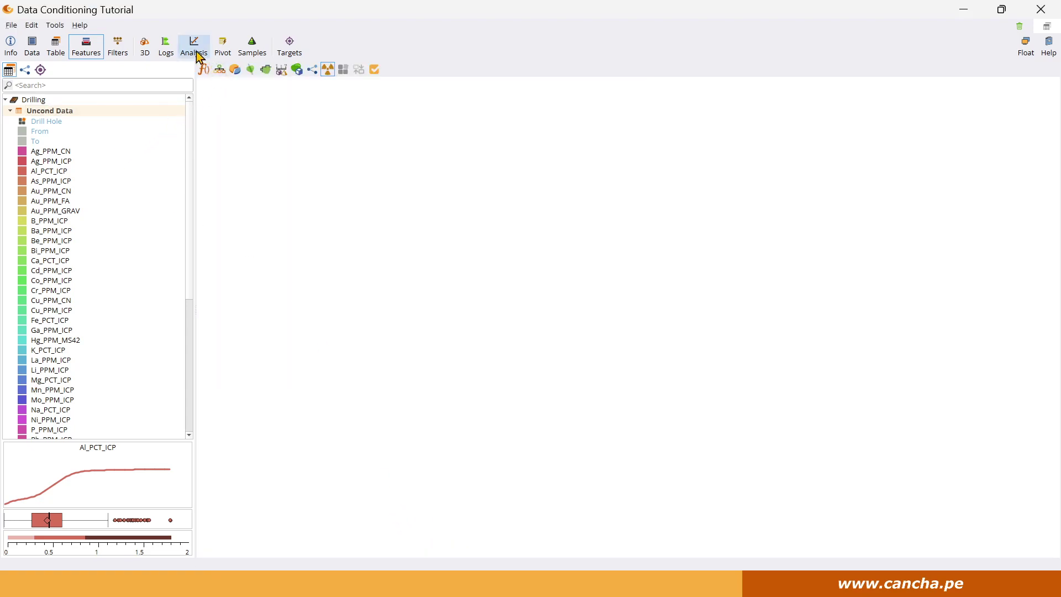
Return to the XY plot analysis and set Mn_PPM_ICP as the Y-axis feature.
{"action": "left_click", "coordinate": [194, 44]}
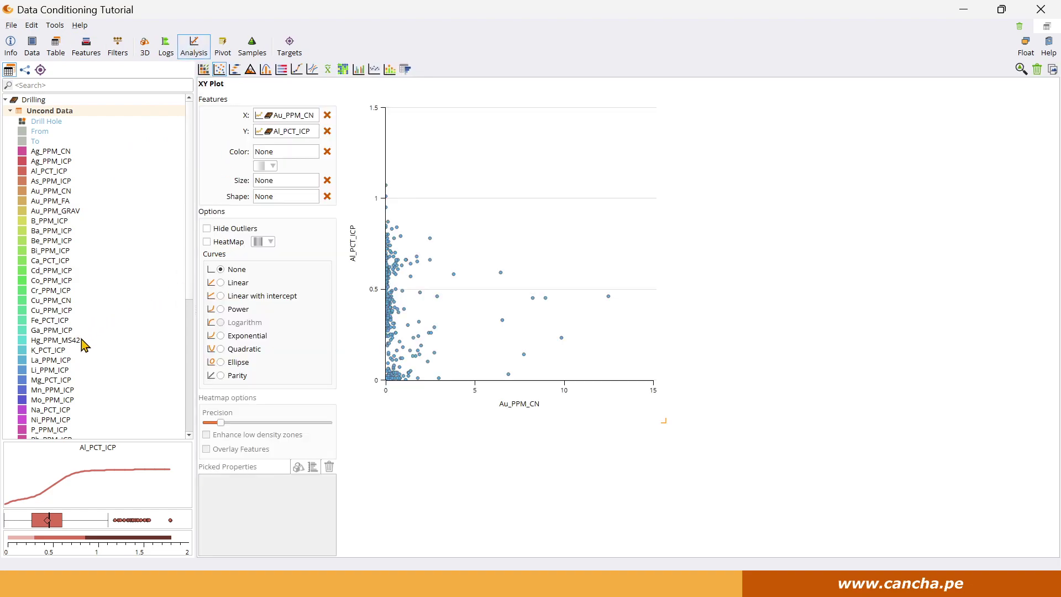
{"action": "left_click_drag", "start_coordinate": [55, 389], "coordinate": [279, 133]}
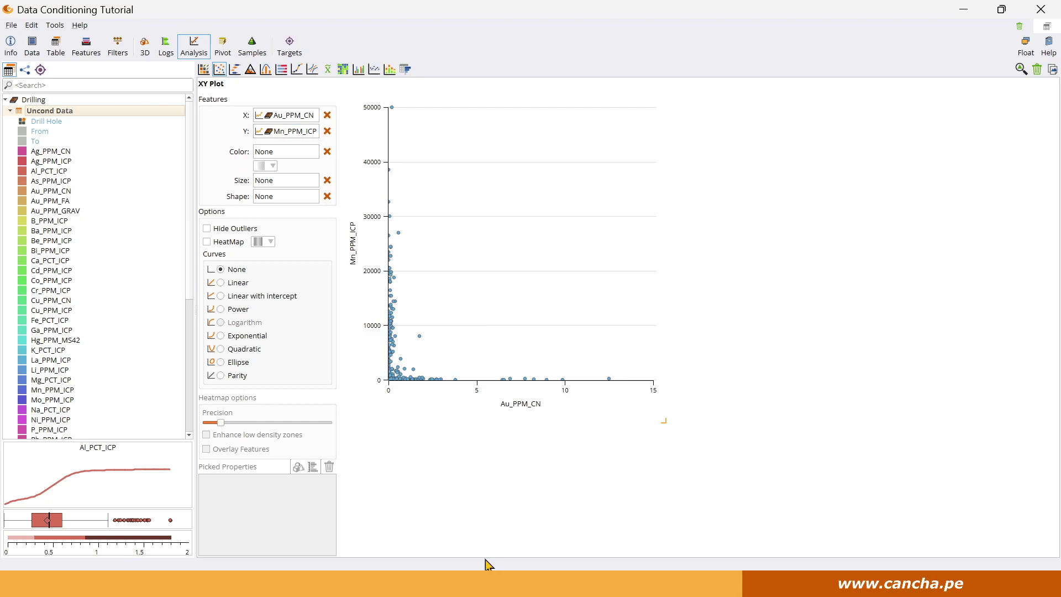